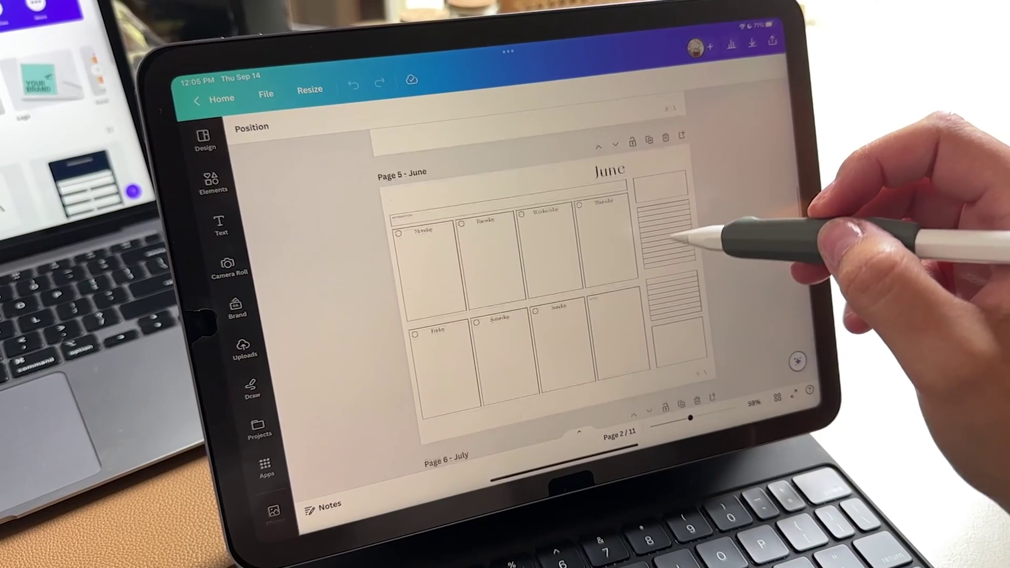
Start a blank 16:9 presentation and add a square shape to the slide
scroll(675, 238, "down", 2)
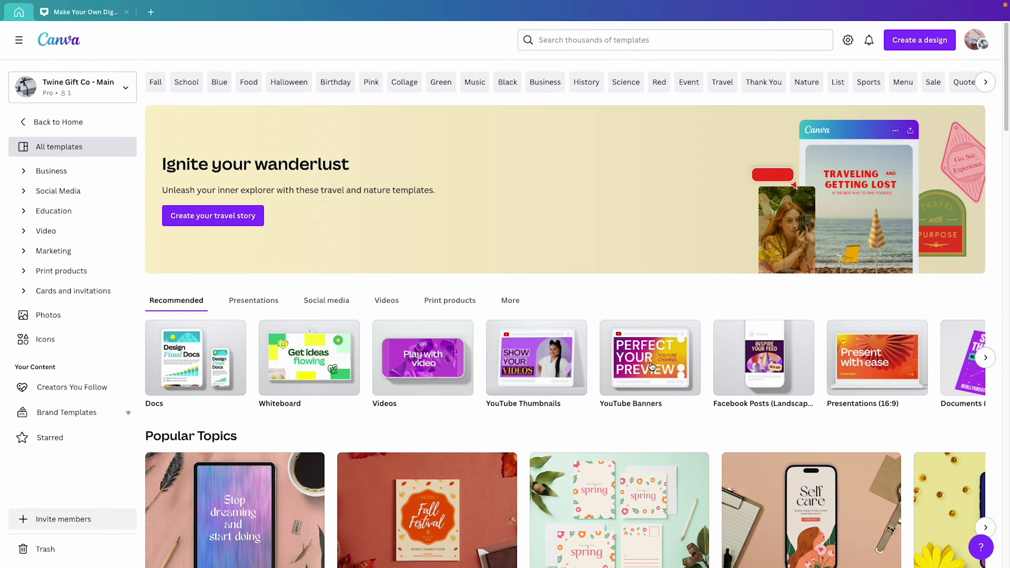
left_click(902, 366)
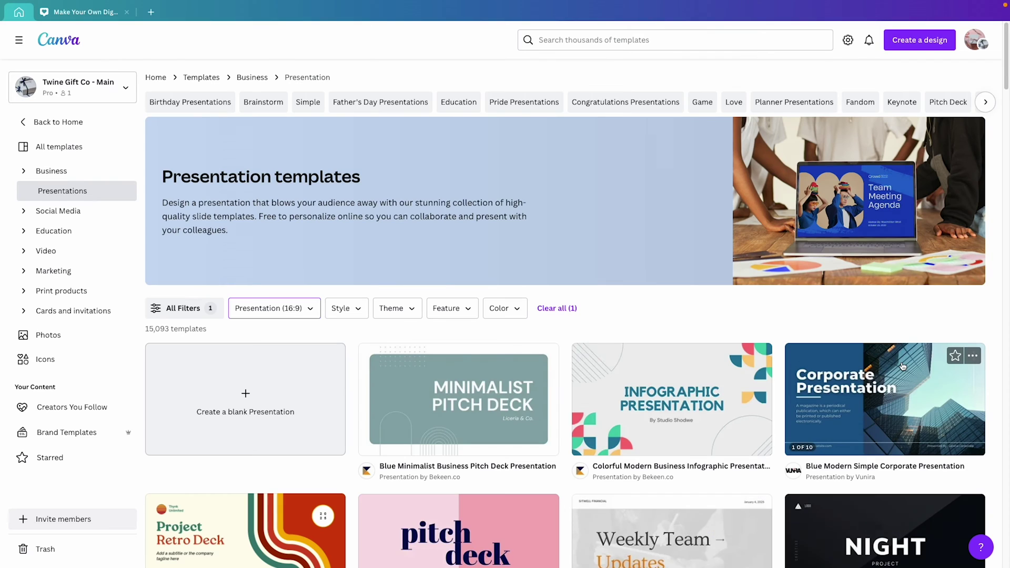
left_click(257, 392)
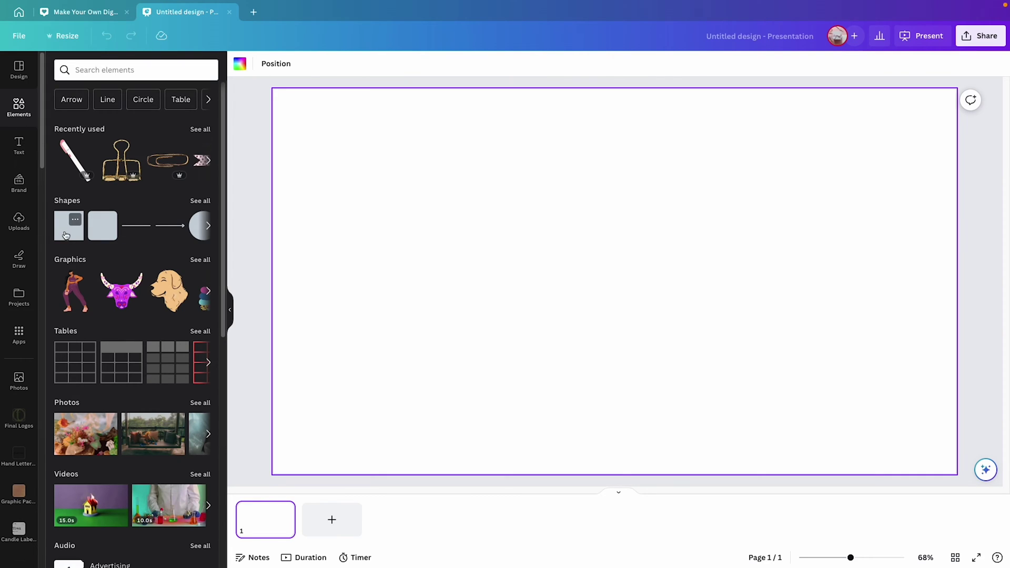
left_click(66, 234)
Stretch the square into a tall rectangle with no fill, keeping its black outline
left_click_drag(614, 223, 378, 155)
left_click(292, 63)
left_click(90, 128)
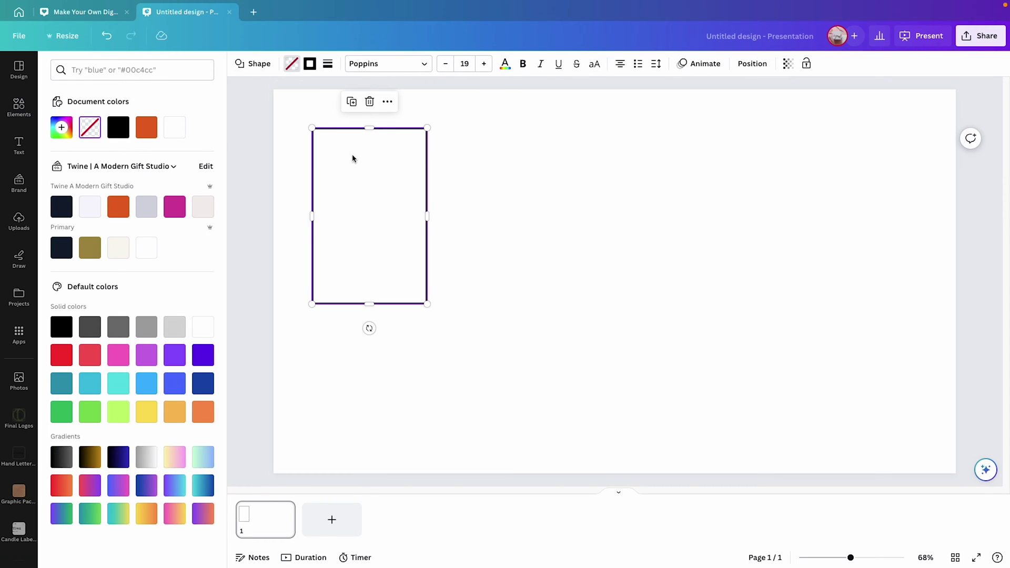
left_click(328, 64)
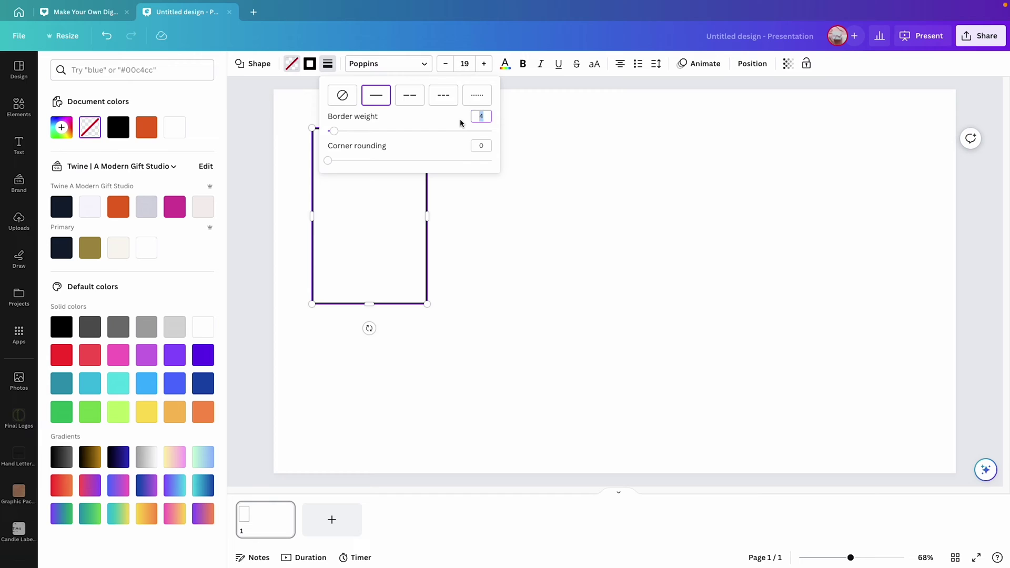
left_click(459, 201)
Duplicate the rectangle into four boxes across the top and two starting a second row
left_click(405, 194)
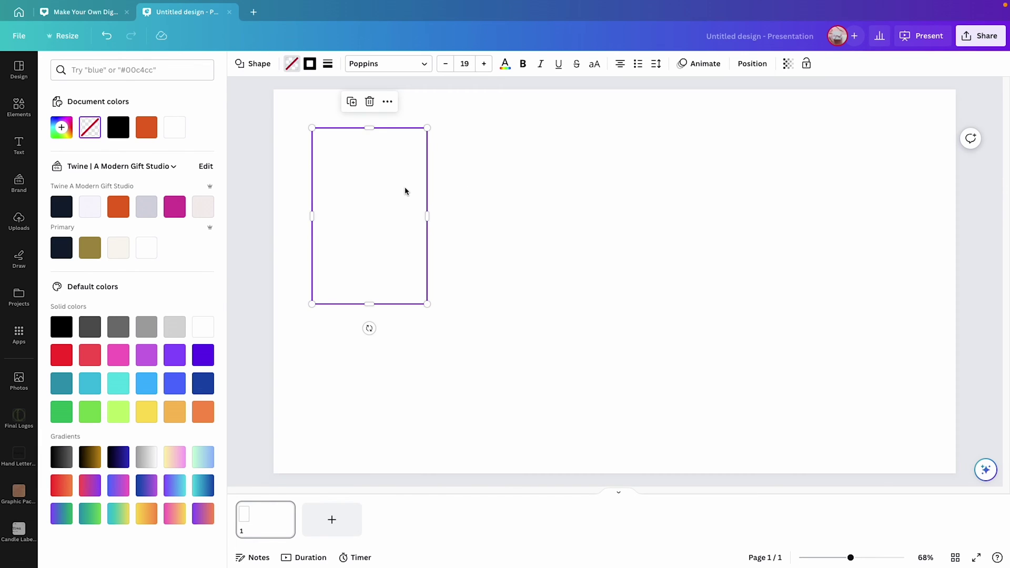
left_click_drag(406, 191, 633, 183)
key("ctrl+d")
left_click(396, 196)
key("ctrl+d")
left_click_drag(397, 197, 769, 187)
left_click(389, 205)
key("ctrl+d")
left_click_drag(390, 205, 481, 392)
key("ctrl+d")
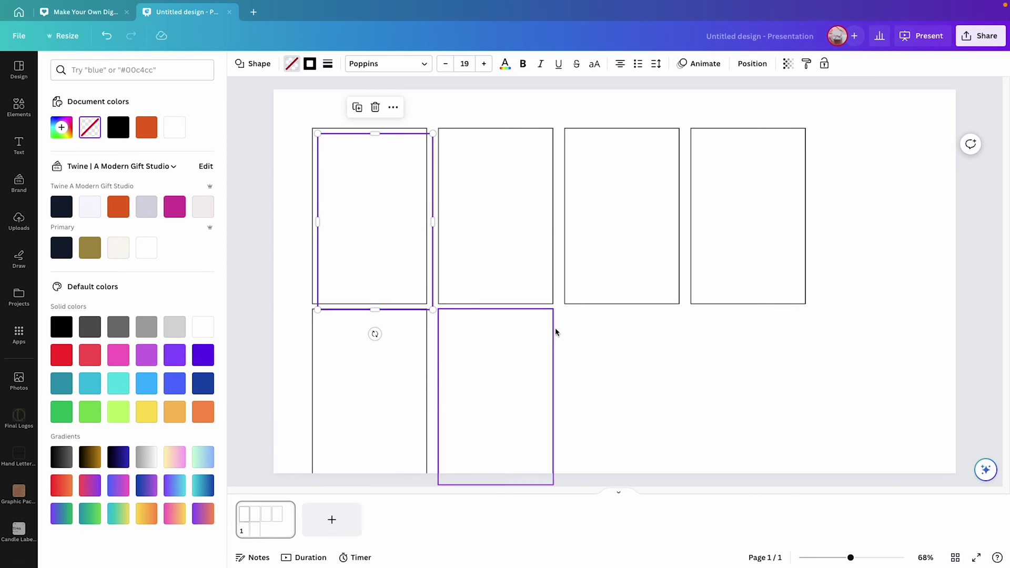
Copy the top-left rectangle into the third and fourth lower slots, completing eight boxes
left_click(386, 203)
key("ctrl+d")
left_click_drag(386, 203, 627, 376)
left_click(405, 218)
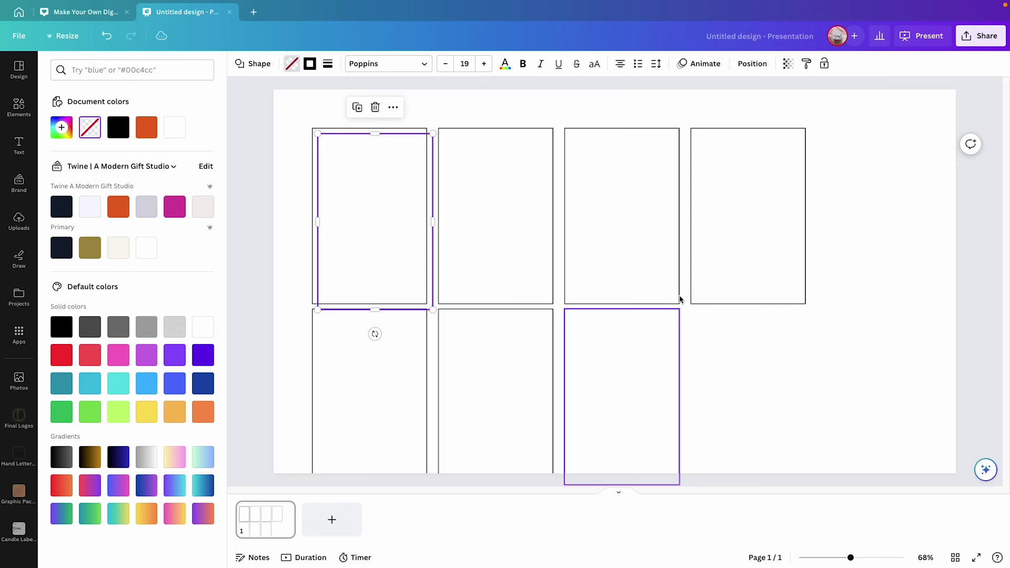
key("ctrl+d")
left_click_drag(405, 219, 779, 394)
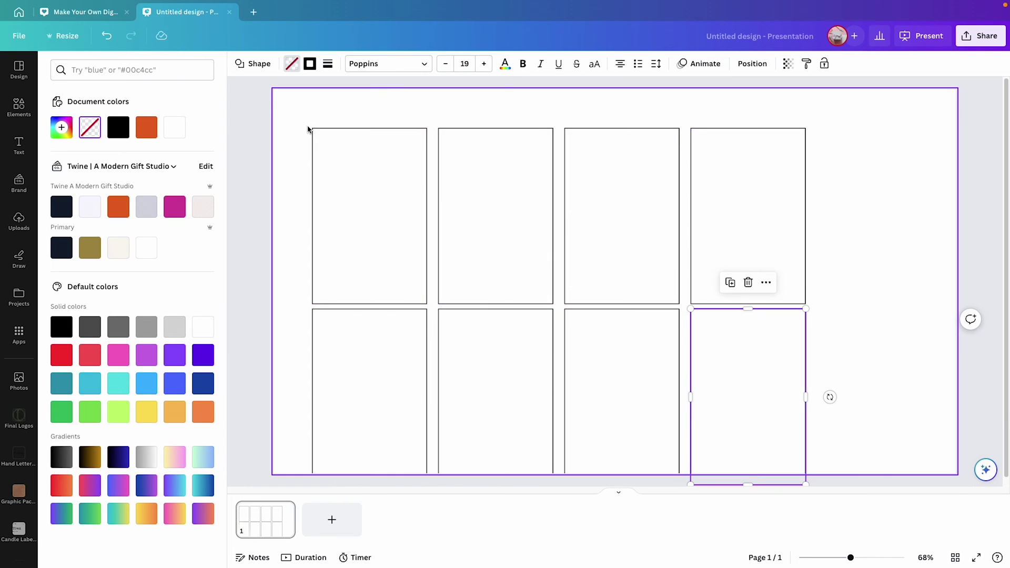
Select all eight rectangles, shrink the grid and move it toward the page's left side
left_click_drag(308, 128, 714, 395)
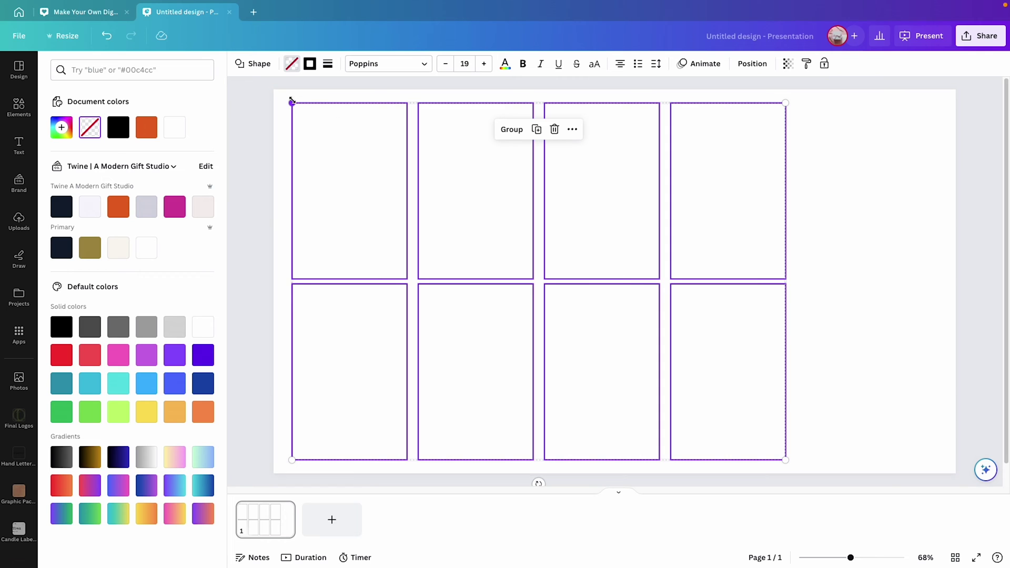
left_click_drag(292, 103, 324, 150)
left_click_drag(363, 185, 340, 160)
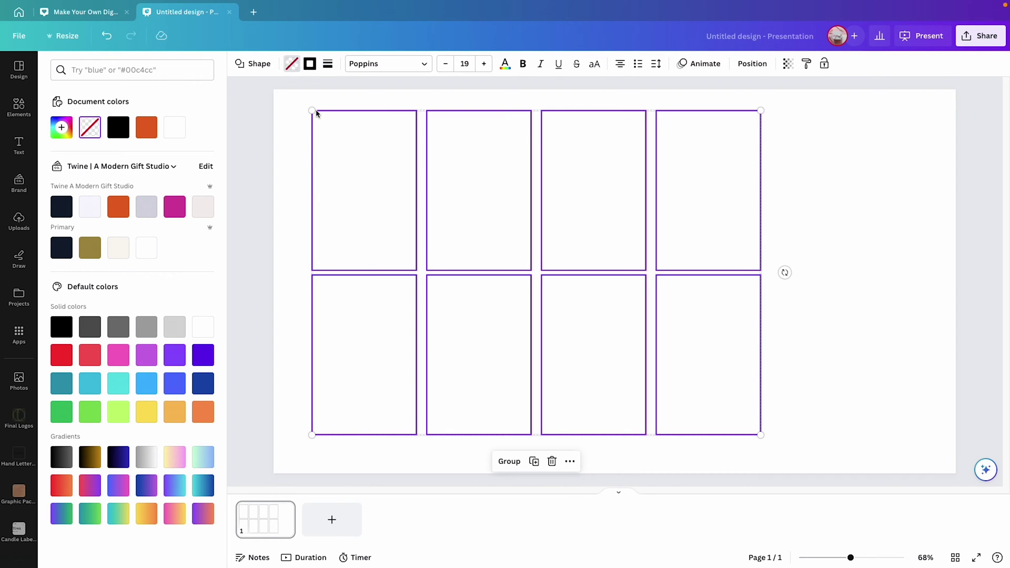
left_click_drag(314, 111, 347, 154)
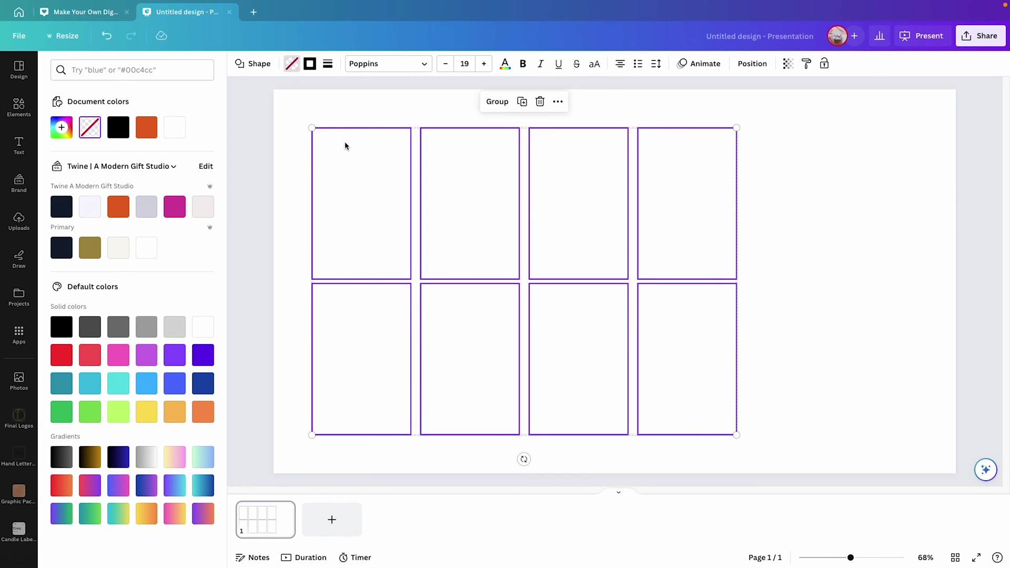
Space the top and bottom rows evenly with Tidy up, then fill the fifth column's lower slot
left_click(752, 64)
key("ctrl+z")
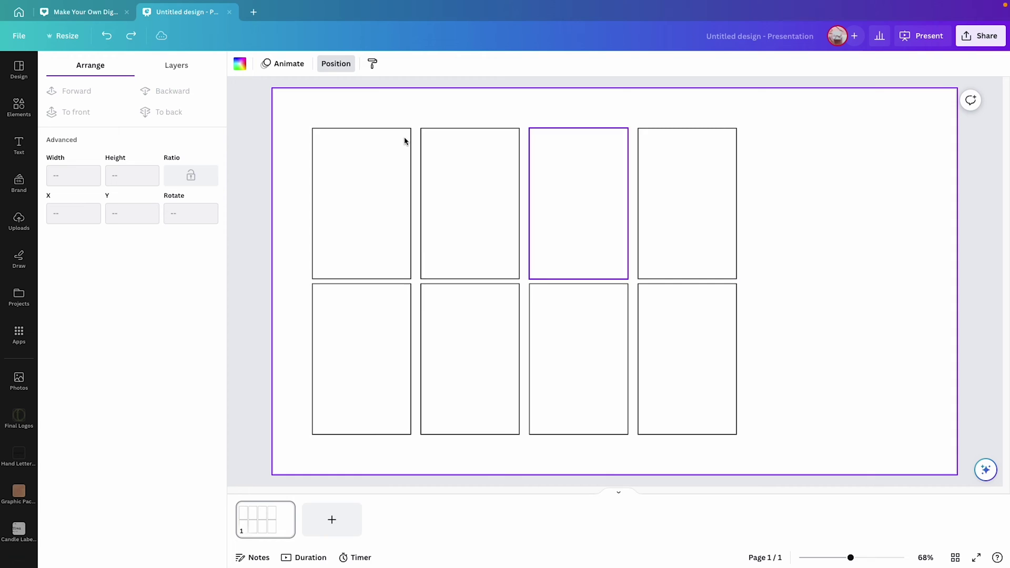
left_click_drag(278, 118, 748, 231)
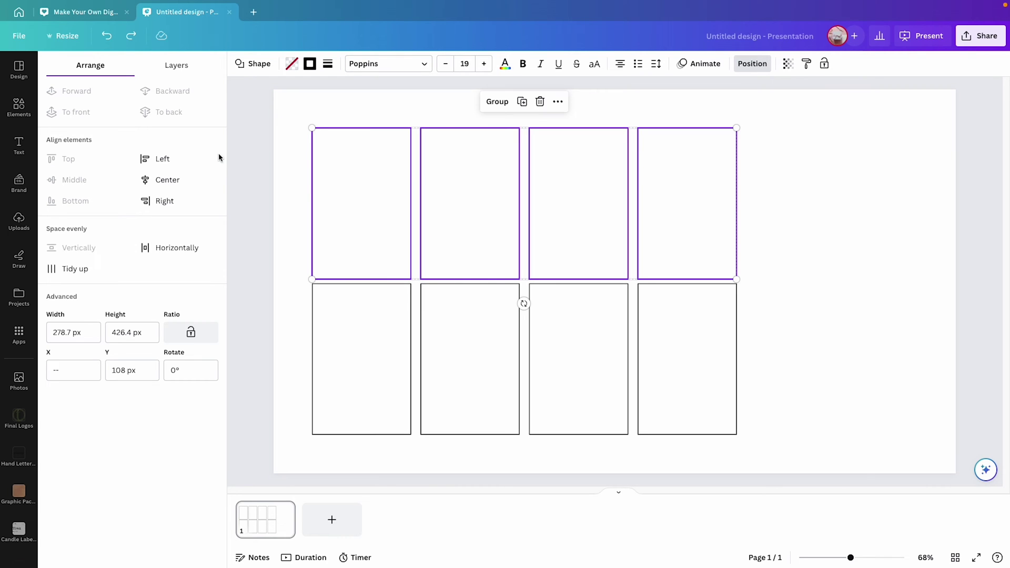
left_click(89, 272)
left_click_drag(284, 293, 746, 416)
left_click(88, 273)
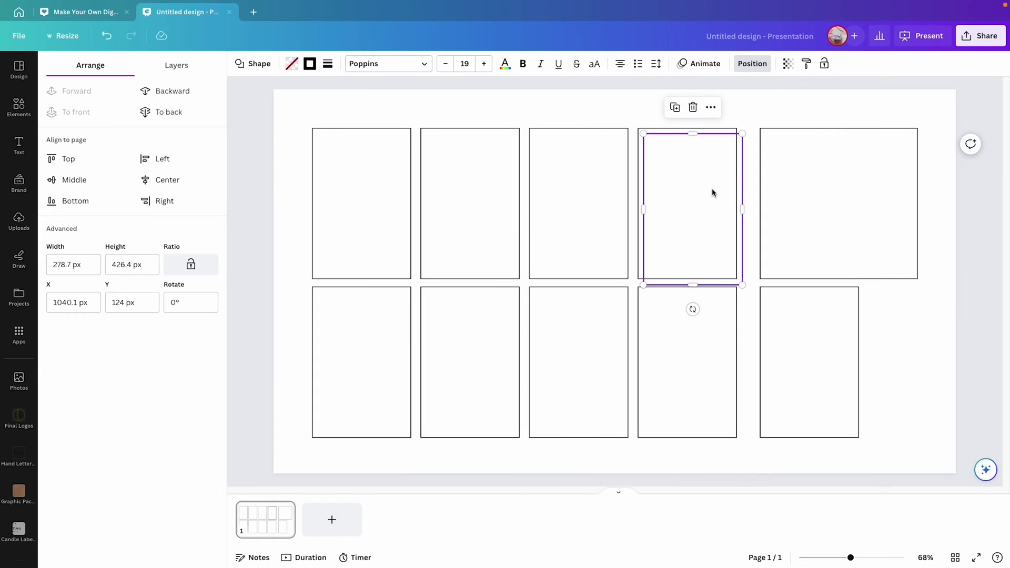
left_click_drag(712, 193, 803, 309)
Widen the lower fifth-column box and flatten a duplicate rectangle into a thin top bar
left_click_drag(858, 330, 917, 330)
left_click(339, 143)
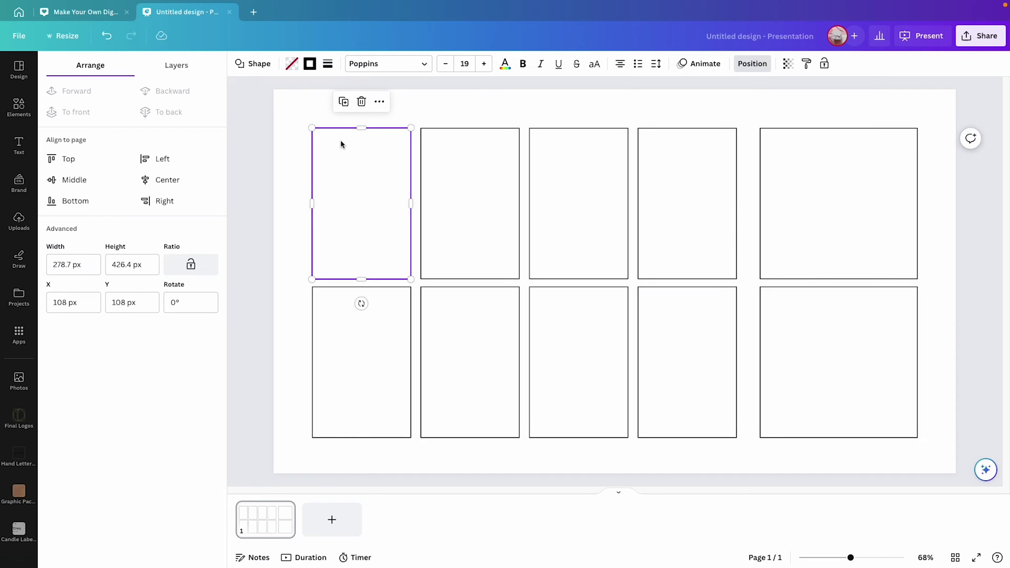
left_click_drag(368, 218, 361, 188)
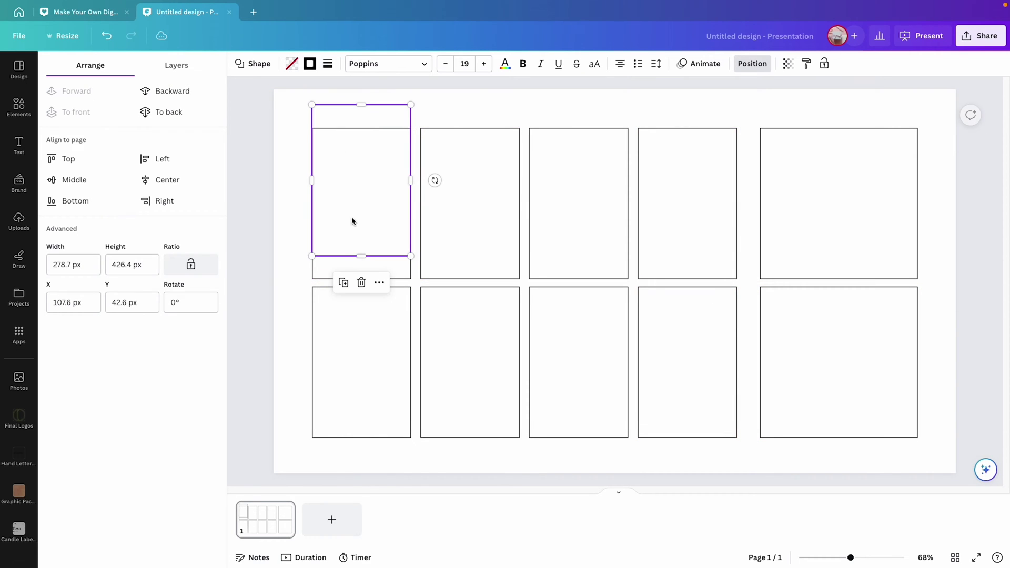
left_click_drag(361, 256, 737, 107)
left_click(288, 187)
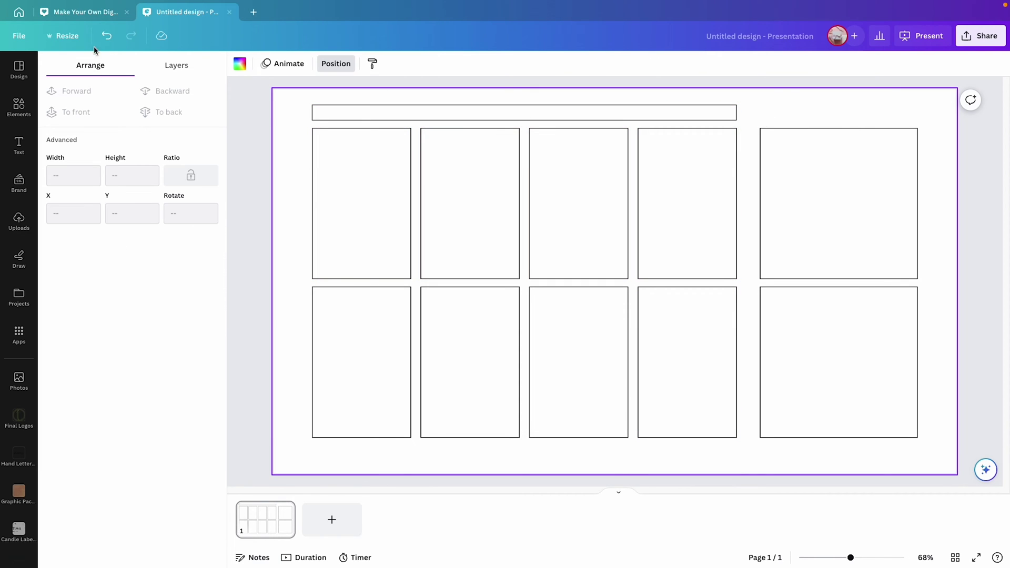
Add a title reading 'Monday' and shrink it to a small heading
left_click(21, 145)
left_click(96, 151)
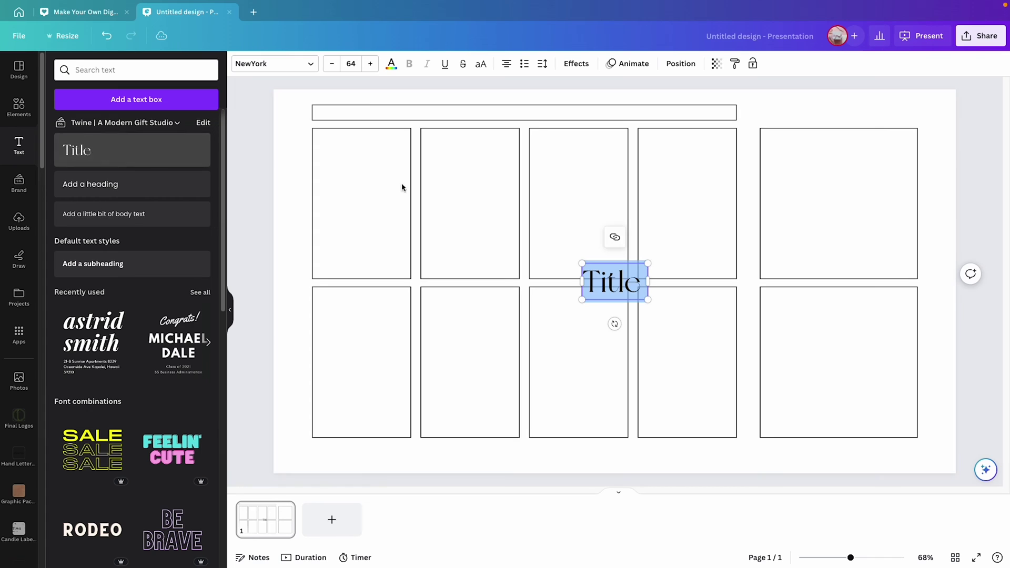
type("Monday")
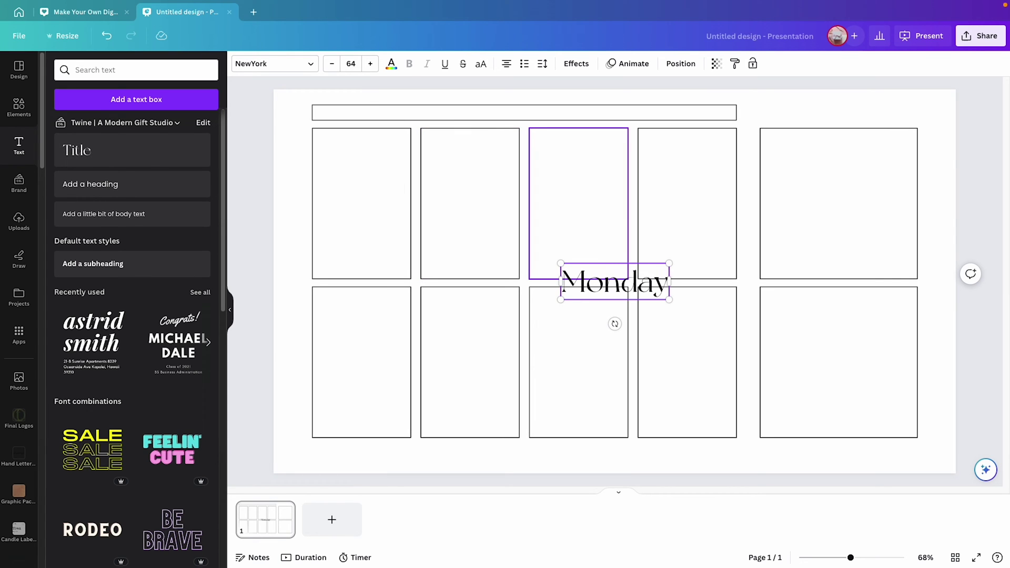
left_click_drag(669, 299, 478, 162)
Copy the Monday heading into the top of each grid box and the top-right box
left_click(361, 133)
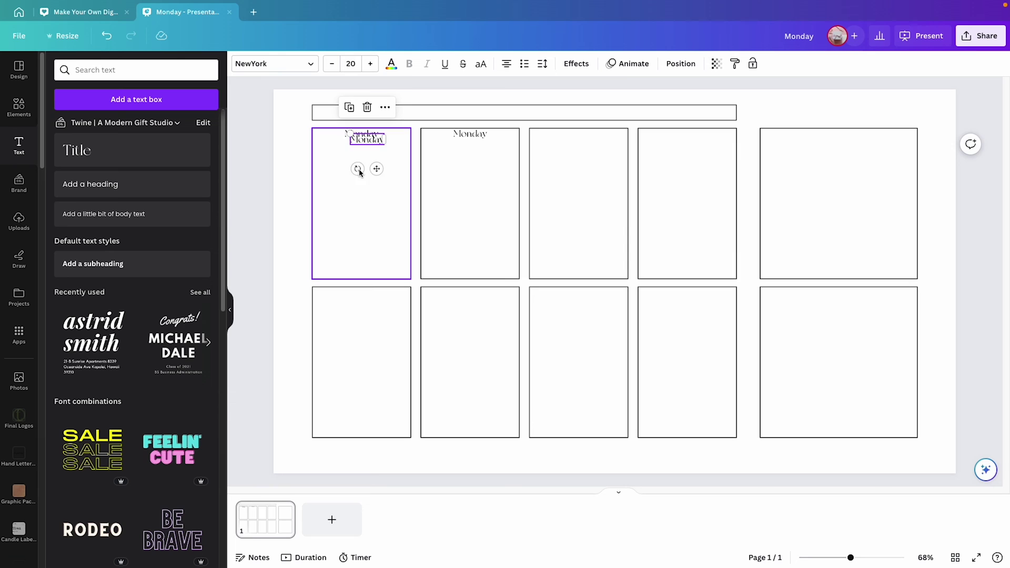
left_click_drag(371, 165, 590, 160, "alt")
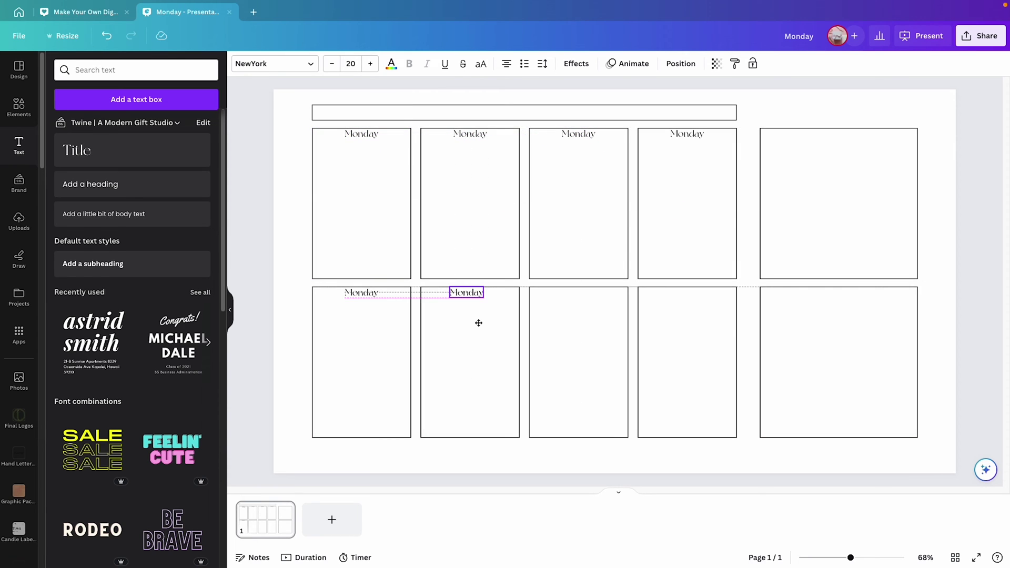
left_click_drag(478, 322, 479, 323, "alt")
left_click_drag(356, 140, 586, 323, "alt")
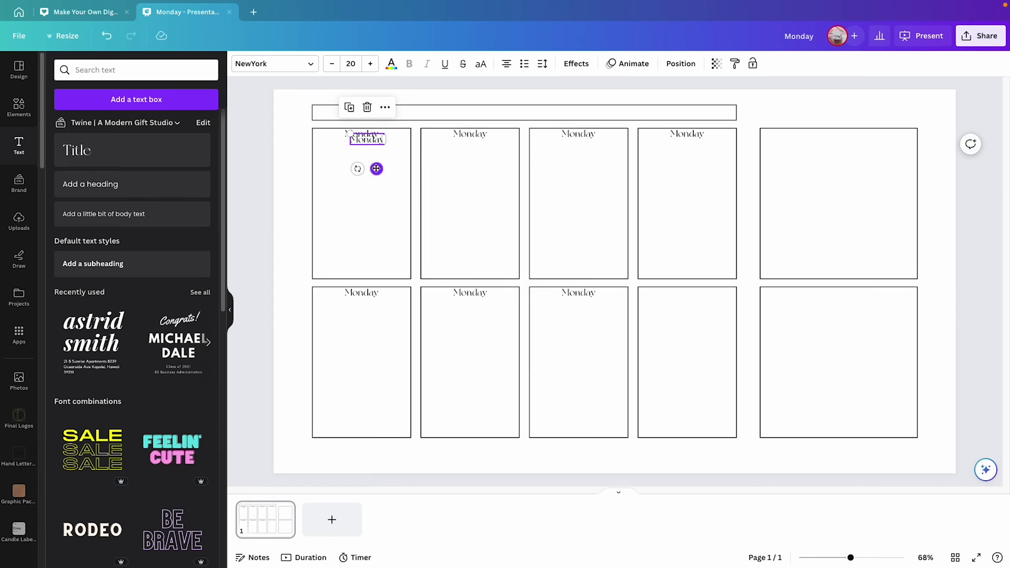
left_click_drag(374, 168, 695, 320, "alt")
left_click(362, 134)
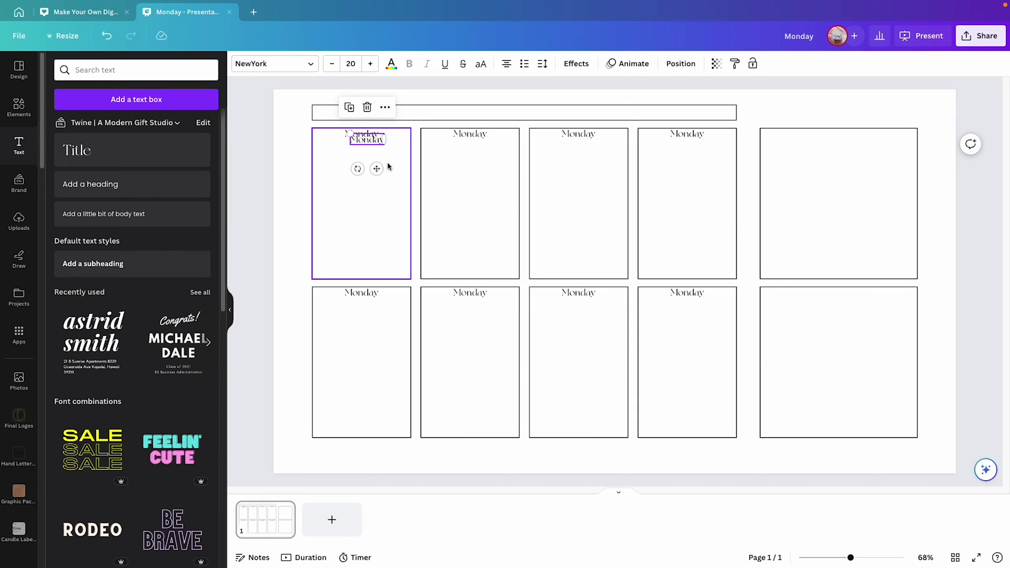
left_click_drag(379, 164, 847, 160, "alt")
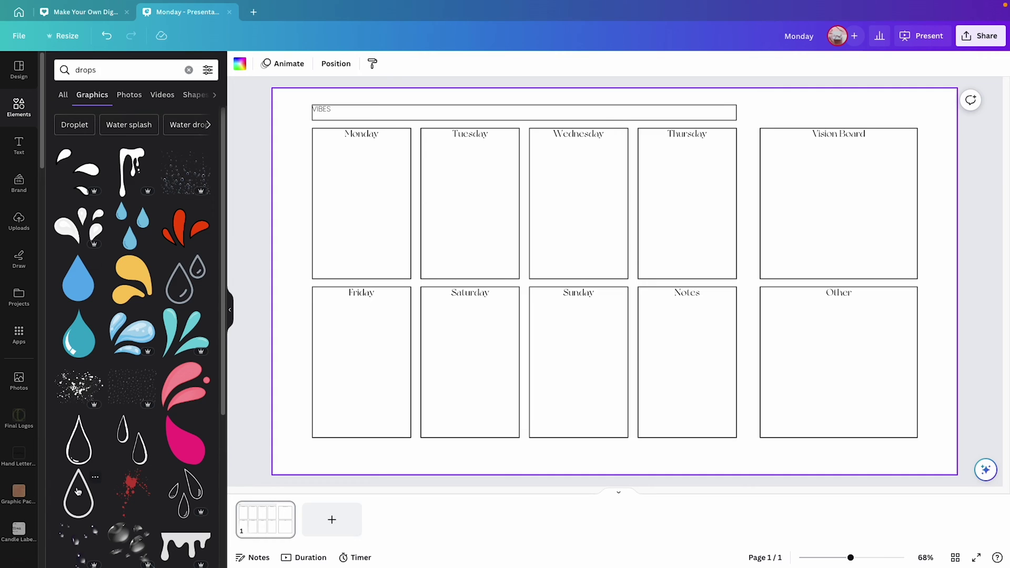
Add the outlined drop graphic and shrink it into a small icon inside the Monday box
left_click(78, 491)
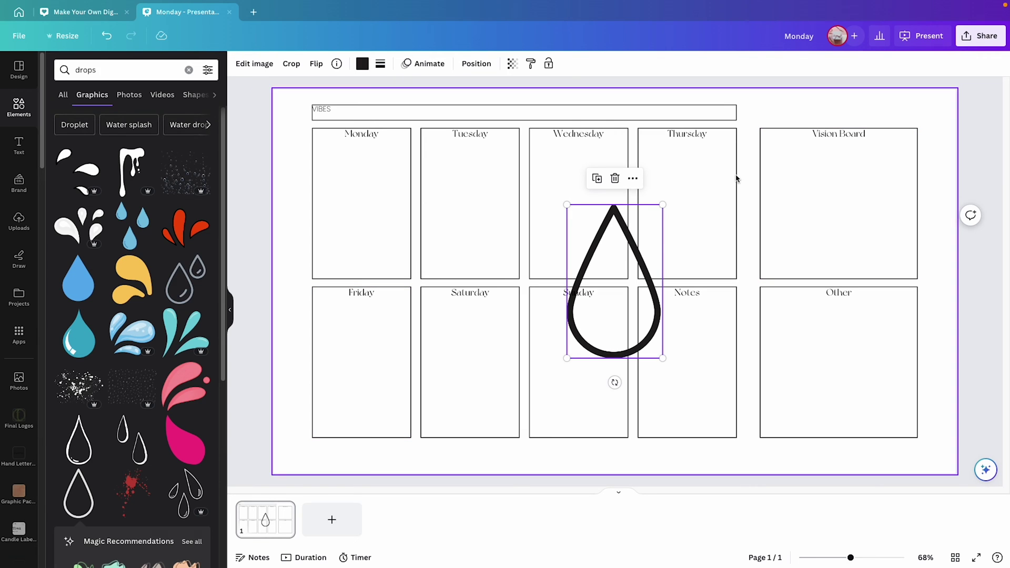
left_click(363, 64)
left_click(398, 63)
left_click_drag(660, 207, 579, 340)
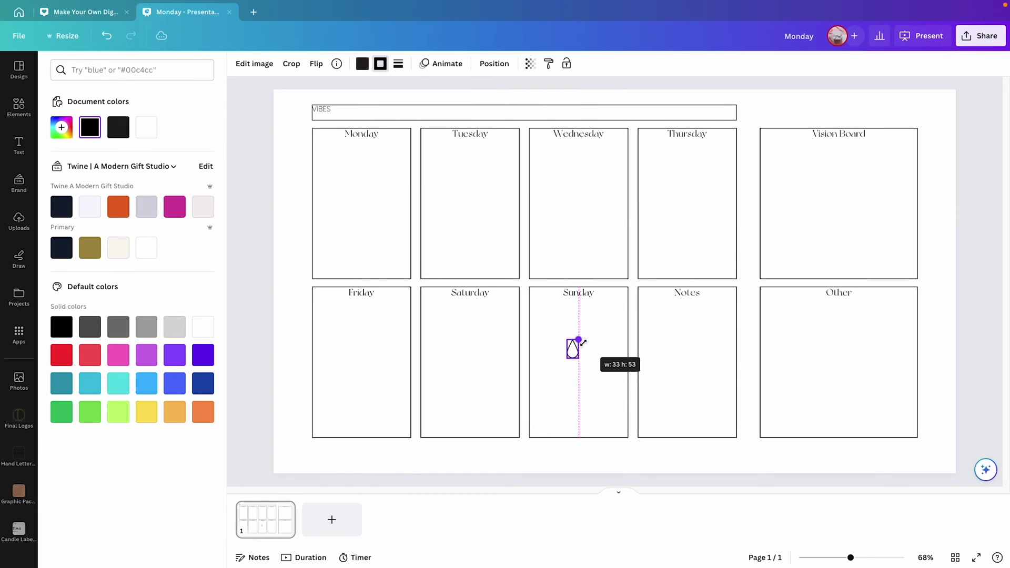
left_click_drag(579, 383, 330, 302)
Duplicate the drop icon and shift the copy to the right within Monday
key("shift+Right")
key("shift+Down")
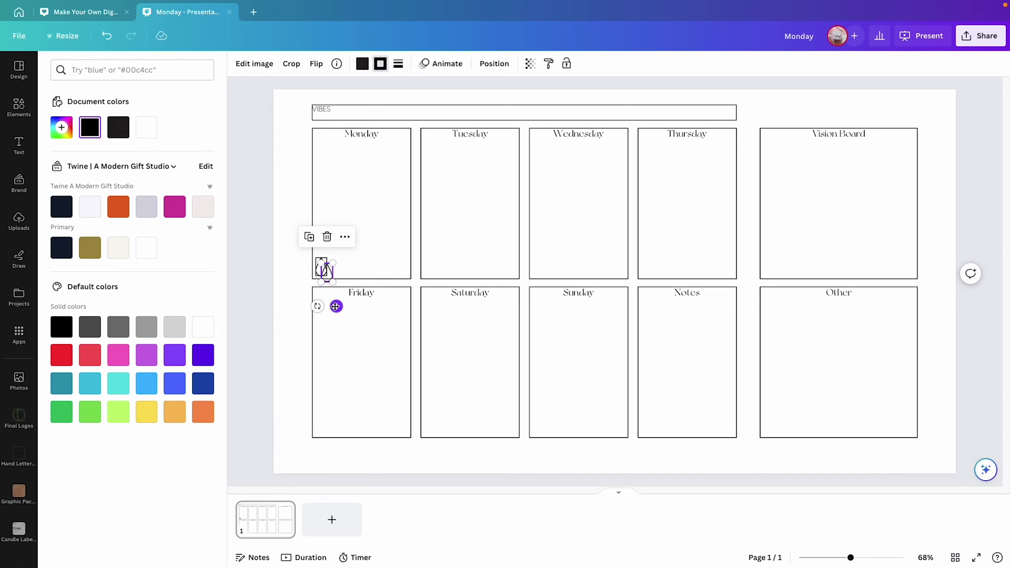
key("ctrl+d")
key("ctrl+d")
left_click_drag(317, 307, 377, 298)
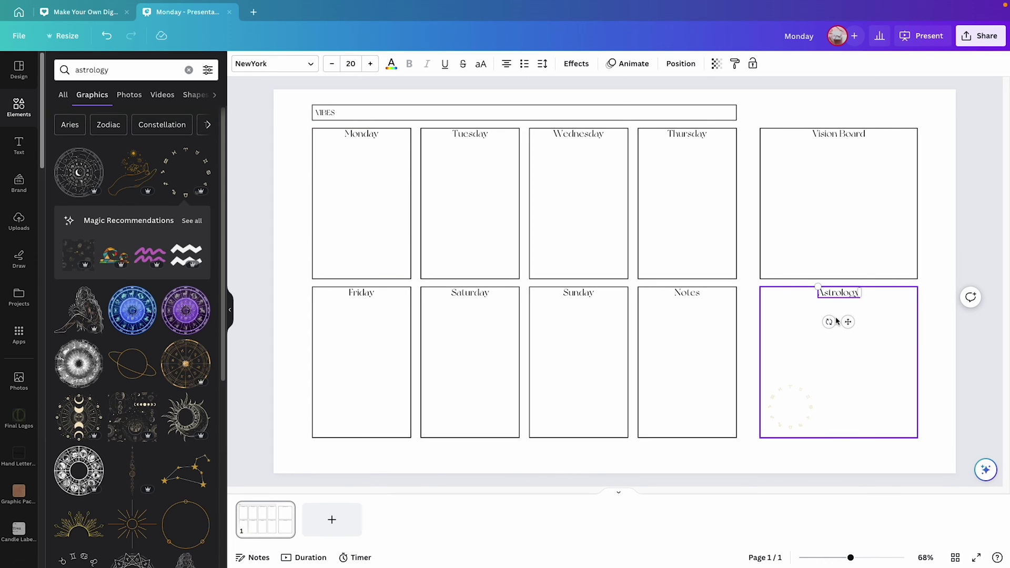
Recolour the zodiac graphic dark navy and enlarge it to fill the Astrology box
left_click(834, 350)
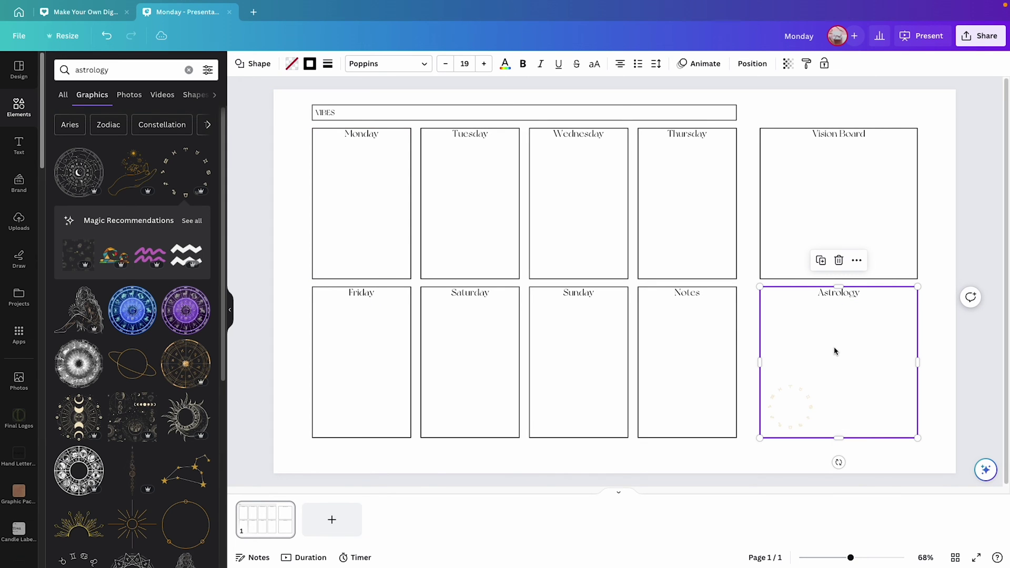
left_click(796, 426)
left_click(363, 64)
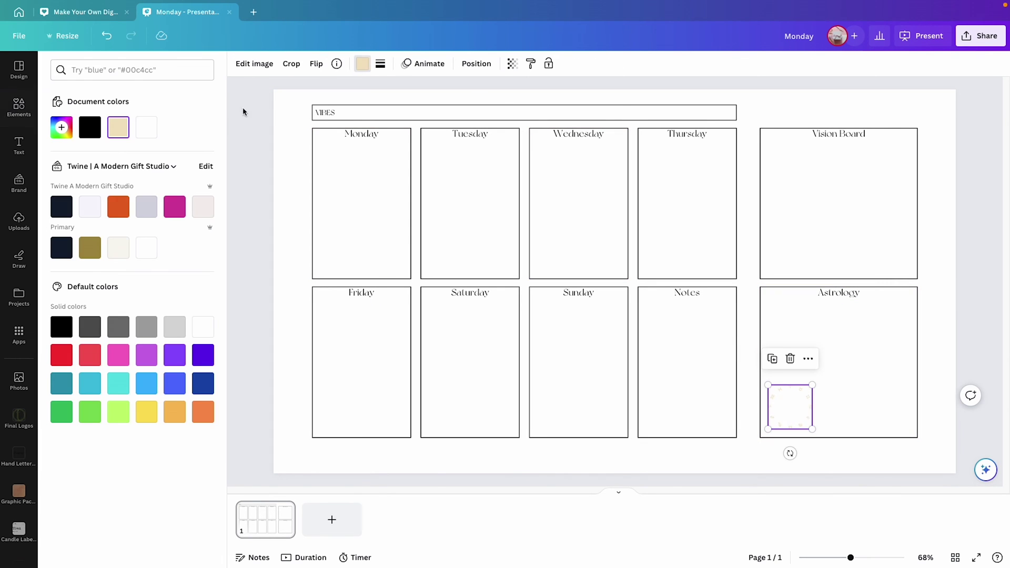
left_click(61, 247)
left_click_drag(811, 385, 844, 394)
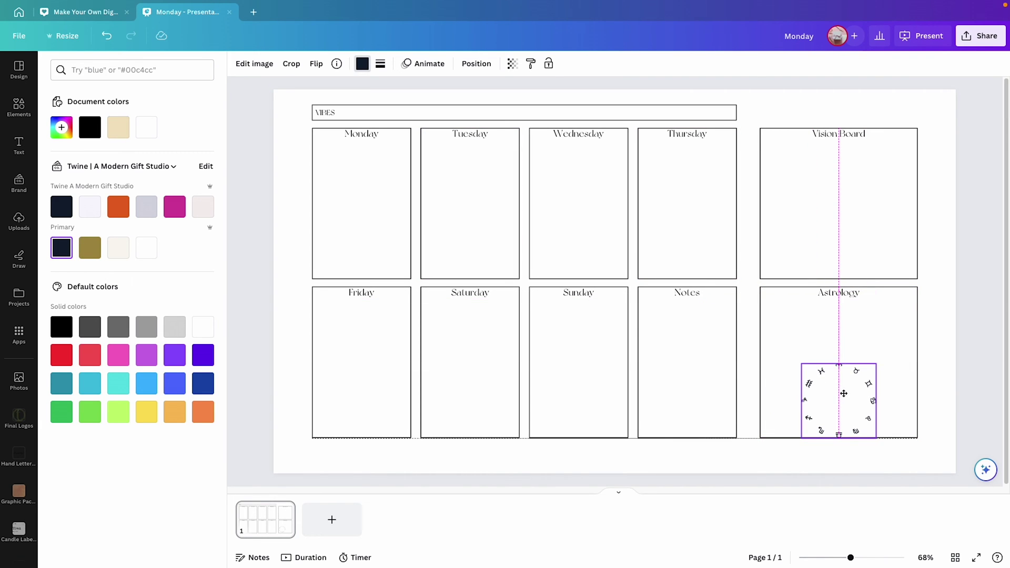
left_click(19, 108)
Search graphics for 'meditation', add the first figure and shrink it
left_click(126, 69)
type("meditation")
key("Return")
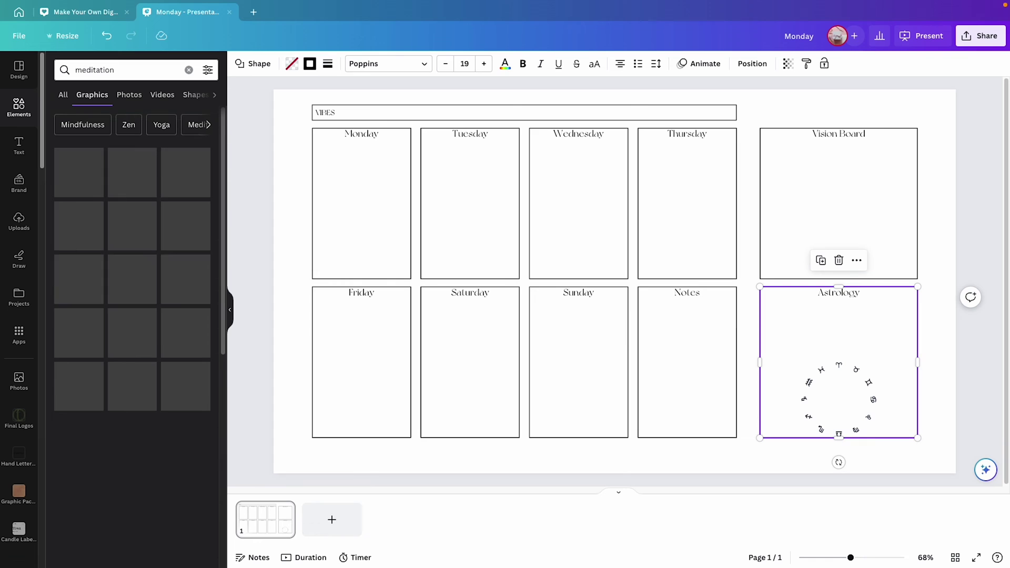
left_click(79, 172)
left_click_drag(687, 206, 432, 269)
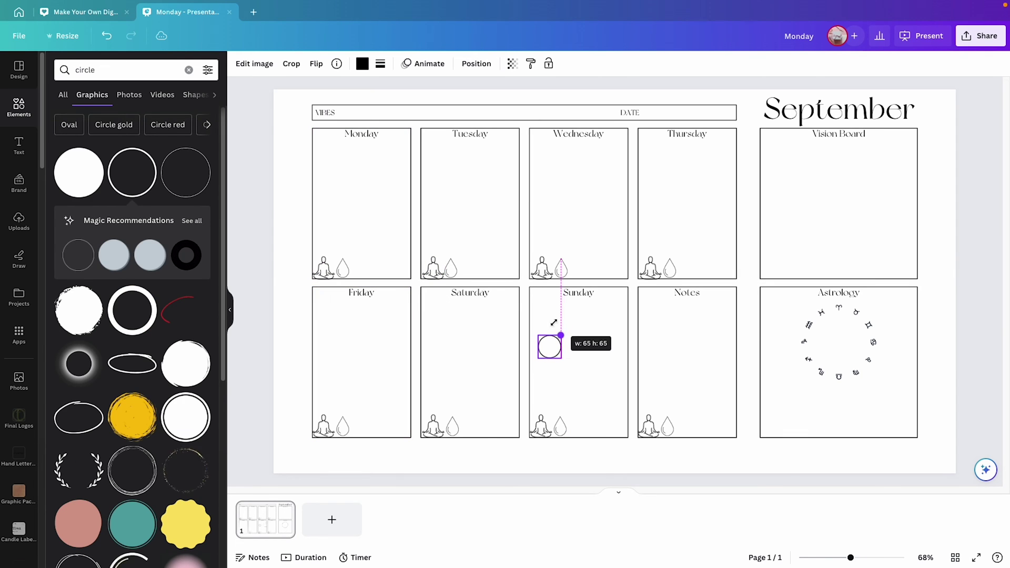
Copy the meditation figure into Tuesday and place outline circles at Wednesday's and Thursday's top-left corners
left_click_drag(550, 343, 426, 133)
left_click_drag(319, 134, 536, 135)
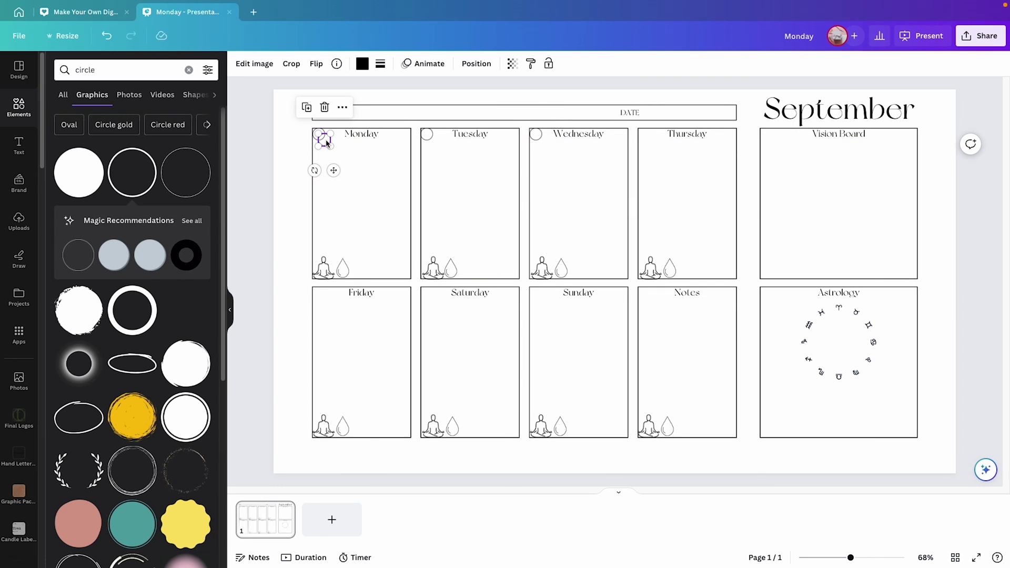
left_click_drag(323, 136, 646, 135)
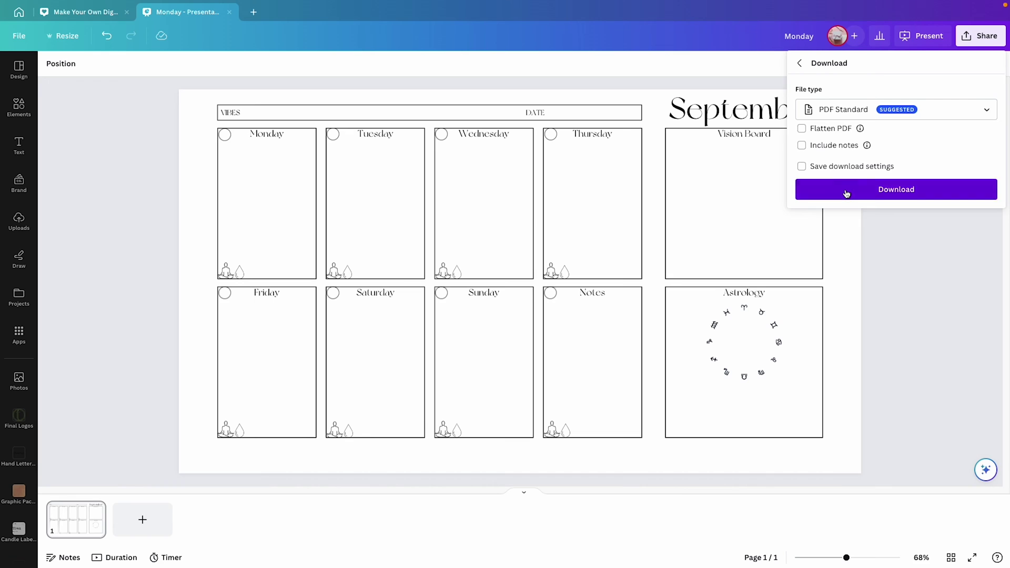
Download the planner as PDF Standard named Weekly Planner into Downloads, then exit full screen
left_click(846, 194)
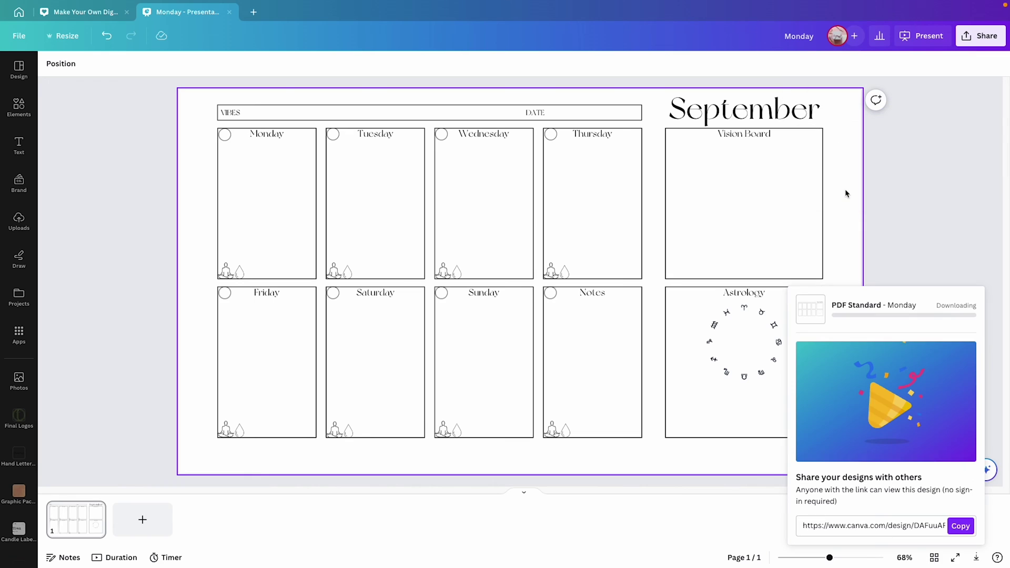
type("Weekly Planner")
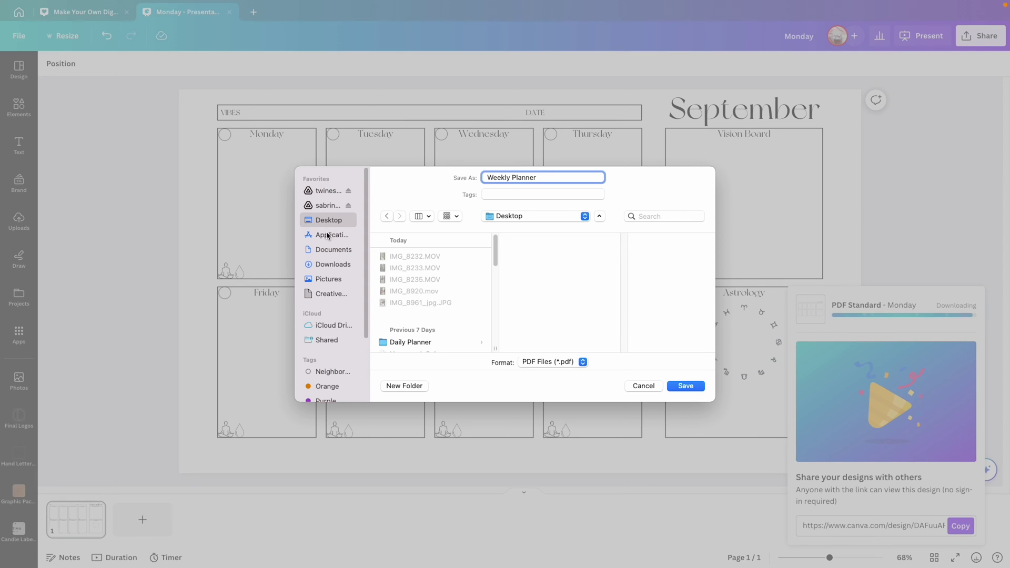
left_click(322, 264)
left_click(683, 389)
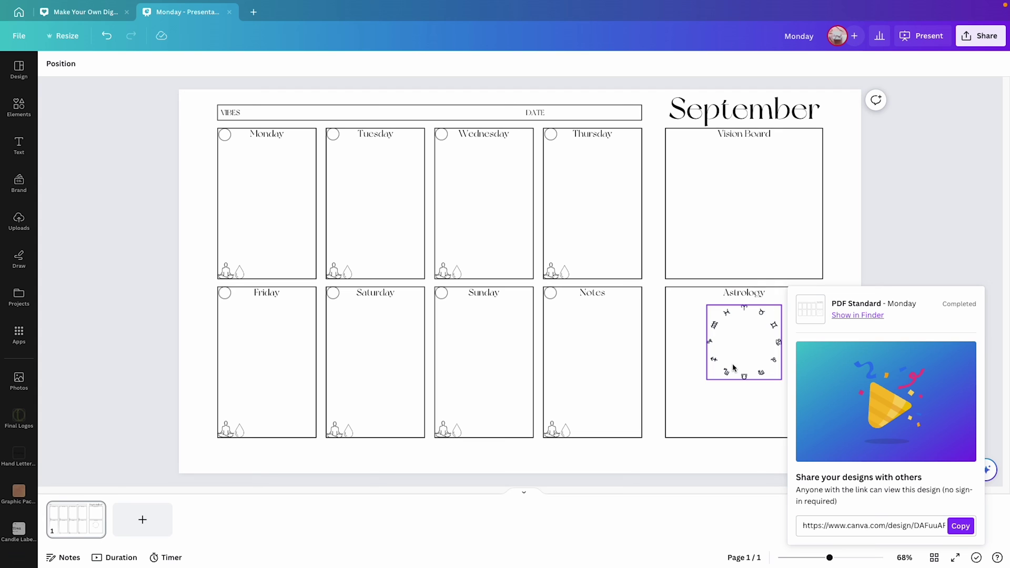
key("ctrl+super+f")
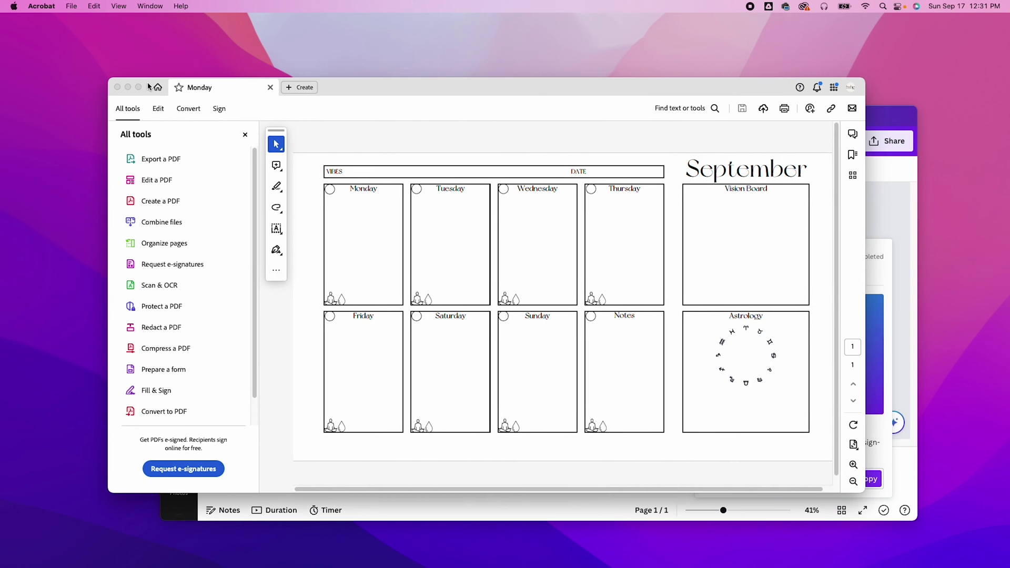
Show the September planner PDF full screen in Acrobat and save it to Adobe's cloud
left_click(139, 87)
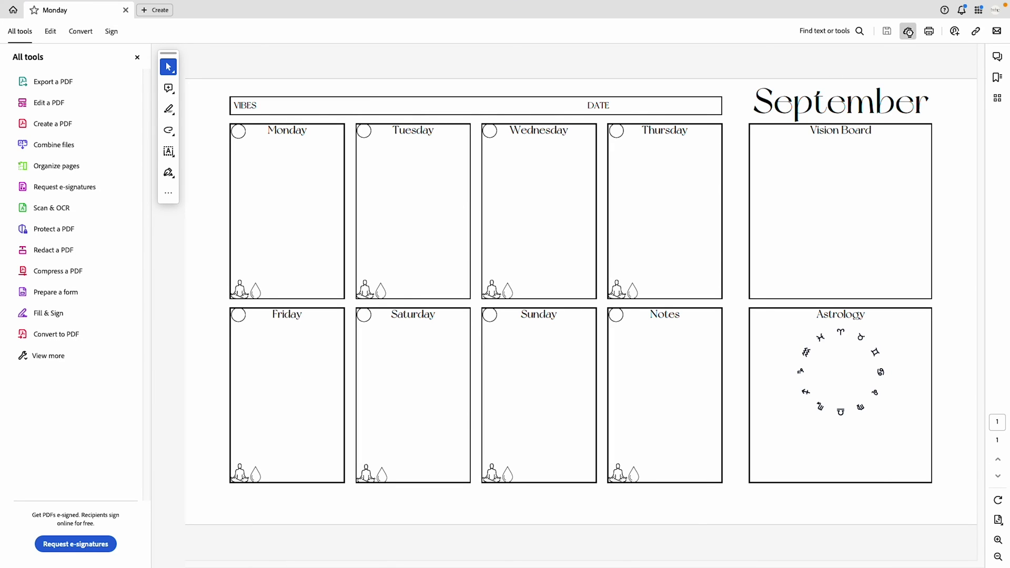
left_click(908, 31)
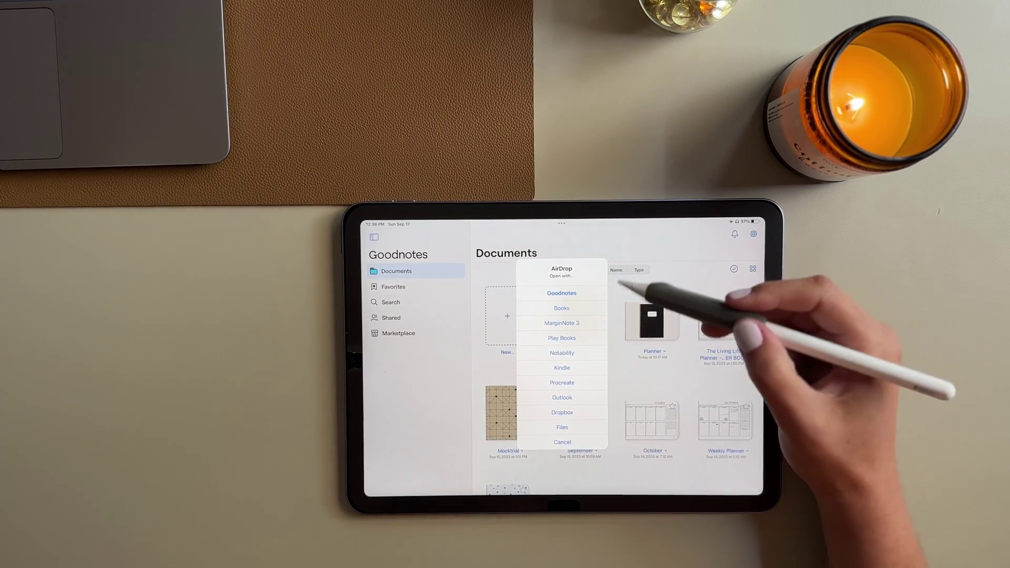
Open the received Weekly Planner-September PDF in Goodnotes and choose Import as New Document
left_click(581, 295)
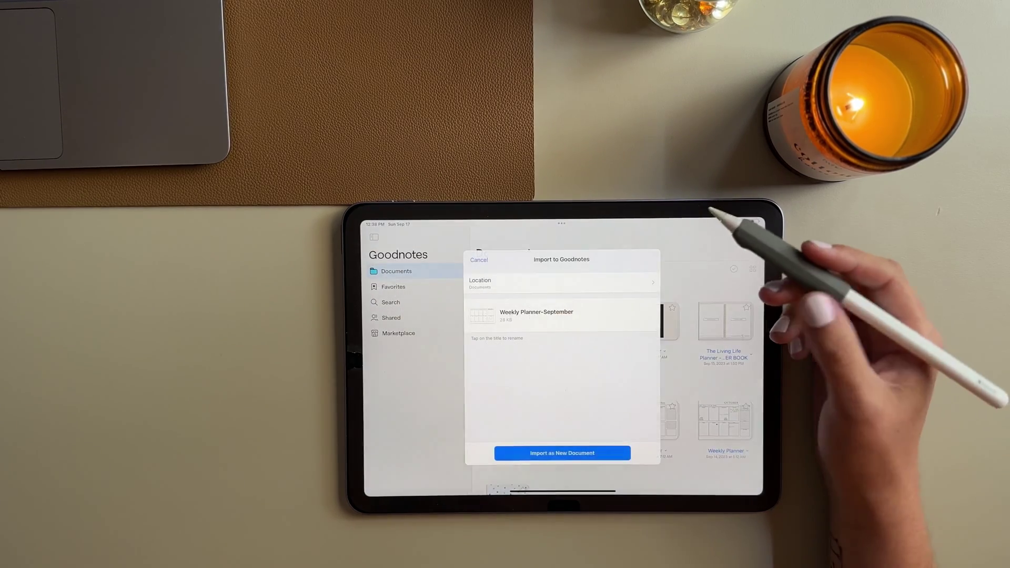
left_click(623, 452)
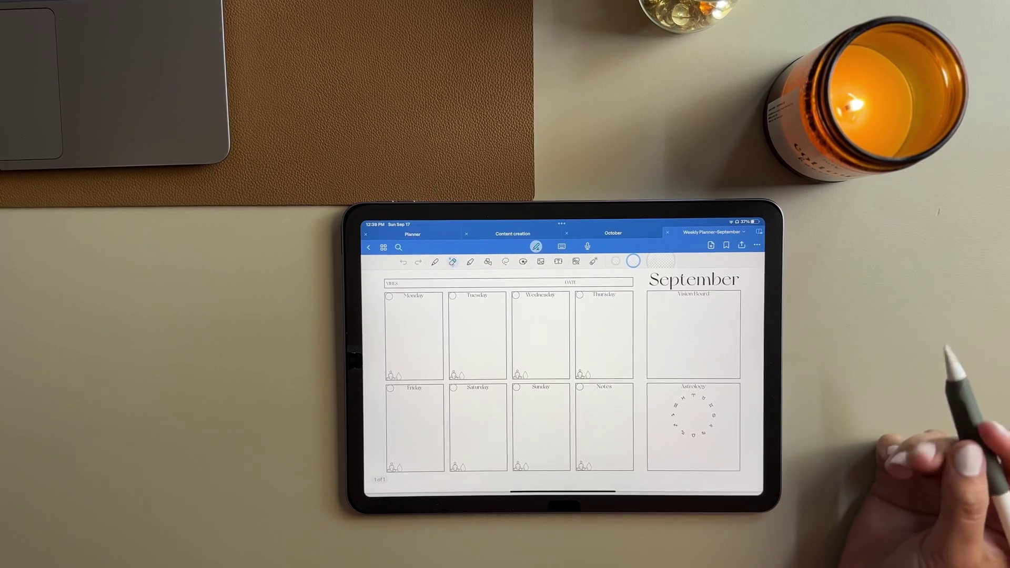
Handwrite 'Loving Life' on the VIBES line with the pen
scroll(526, 368, "up", 5)
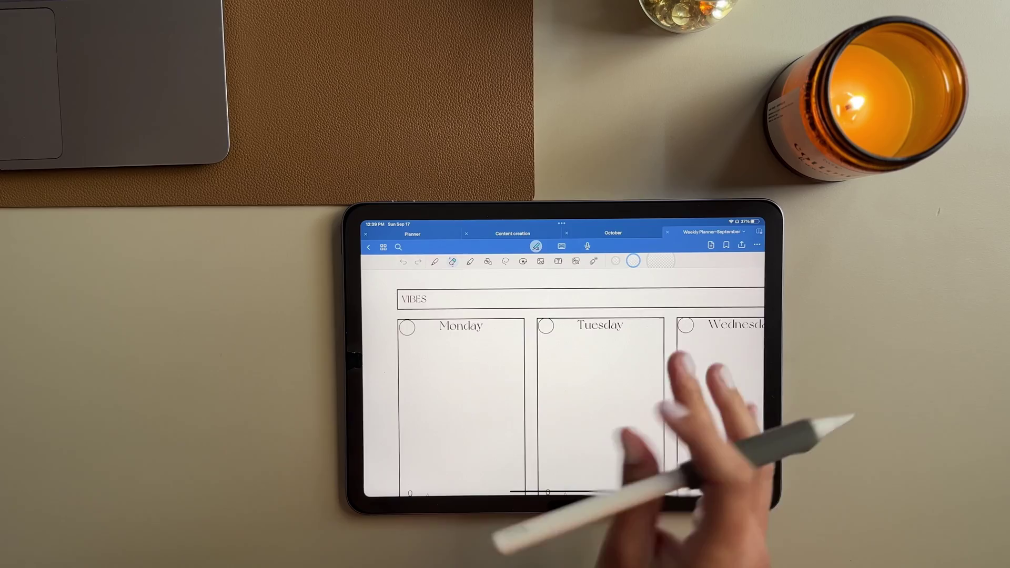
left_click(434, 262)
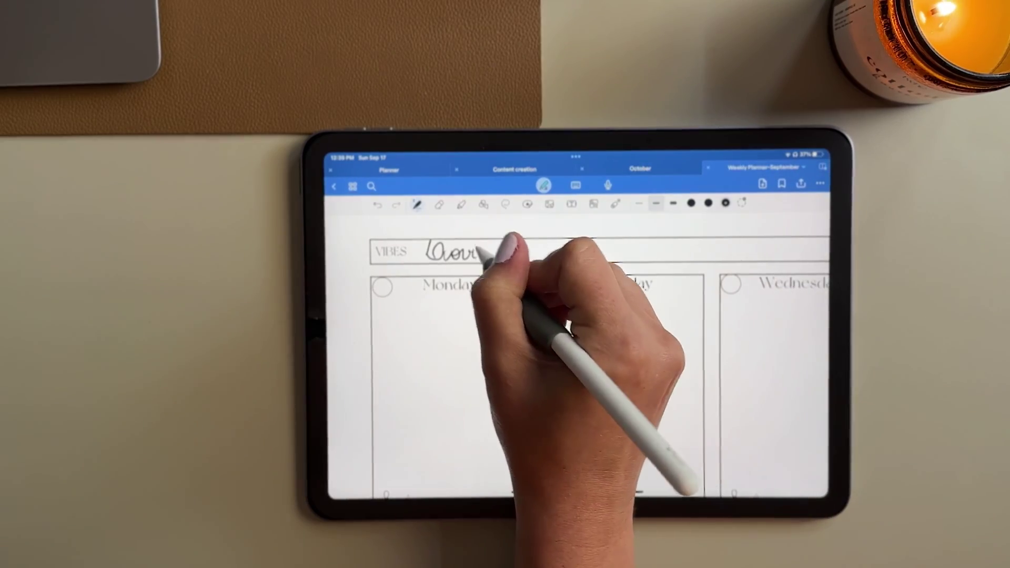
left_click_drag(500, 255, 497, 279)
mouse_move(524, 241)
left_mouse_down()
mouse_move(522, 259)
mouse_move(594, 260)
left_mouse_up()
Handwrite the date 09/17/2023 in the DATE field
scroll(605, 358, "right", 5)
left_click_drag(607, 245, 605, 259)
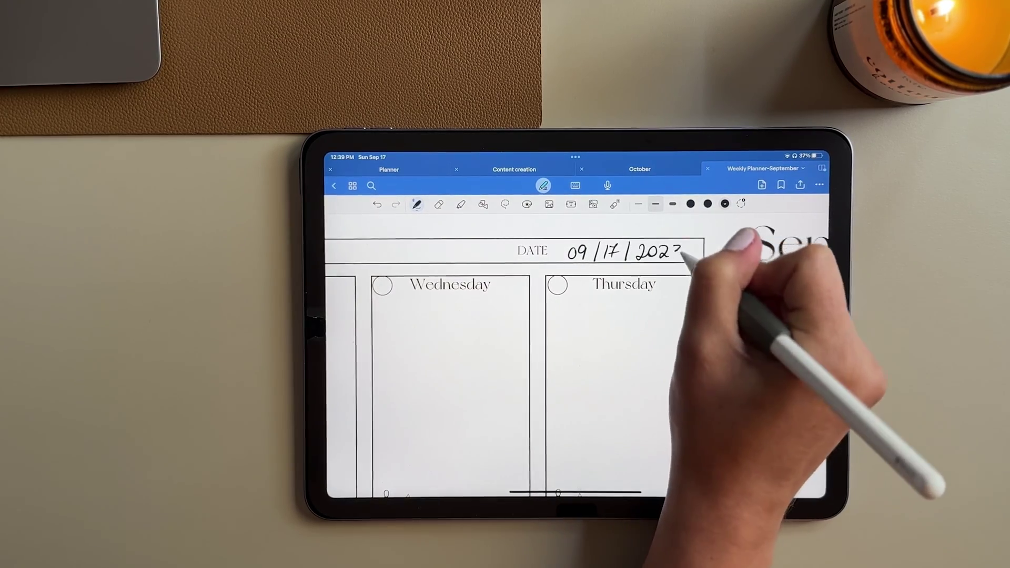
scroll(604, 363, "down", 3)
scroll(677, 338, "left", 3)
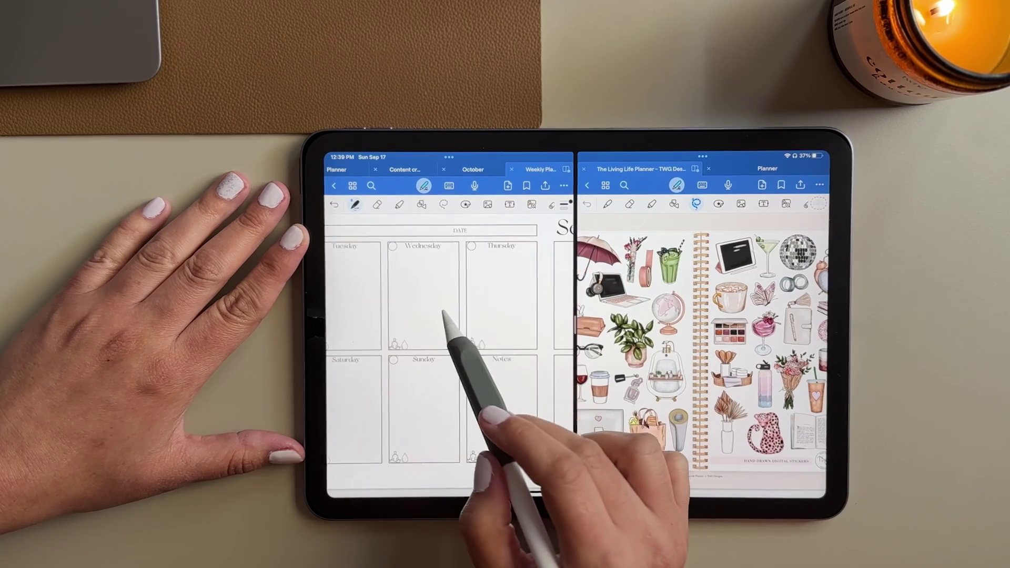
Paste the laptop sticker into the Thursday box and start a handwritten note below it
left_click(443, 204)
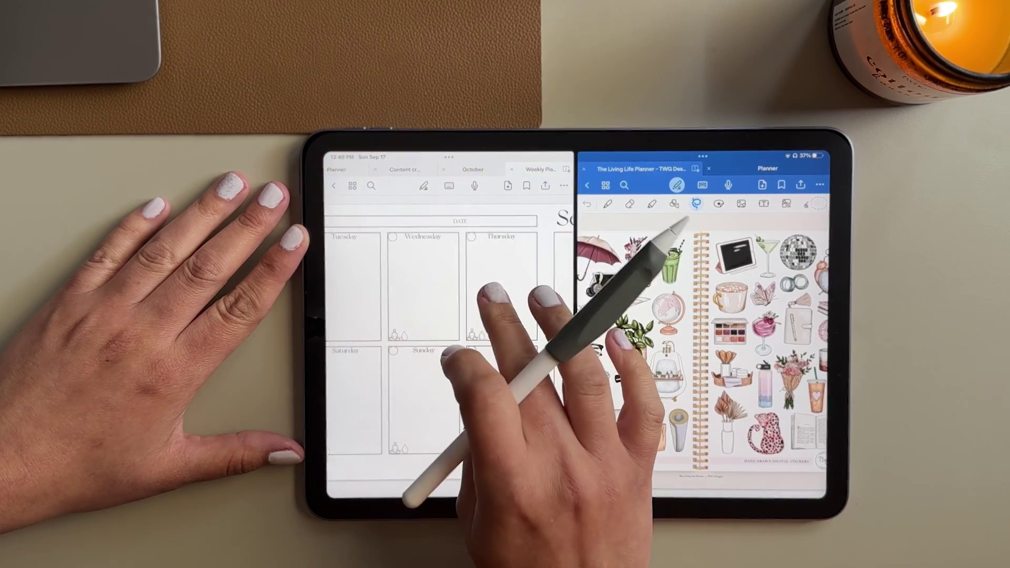
left_click(489, 323)
left_click(393, 277)
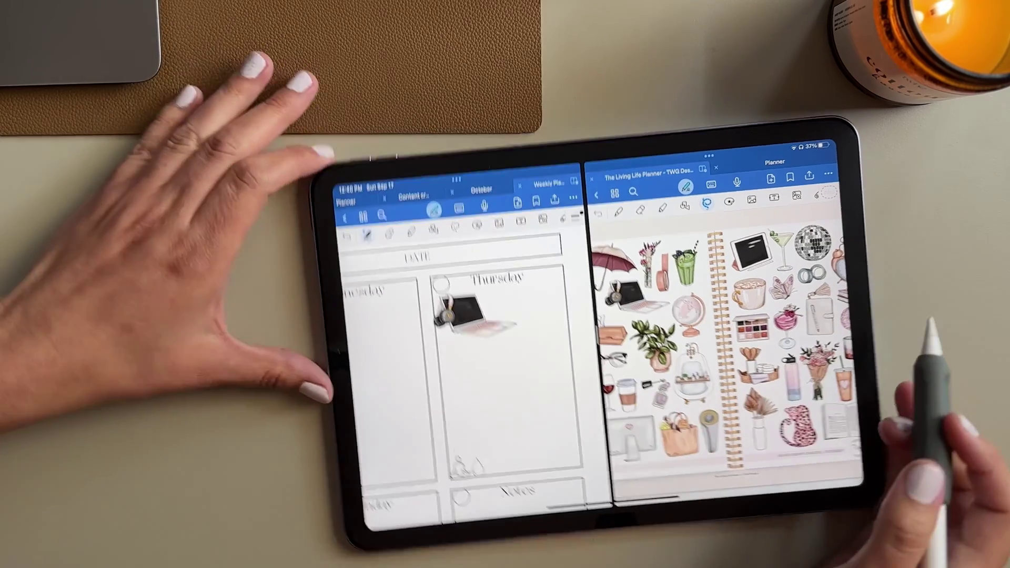
left_click_drag(484, 373, 487, 377)
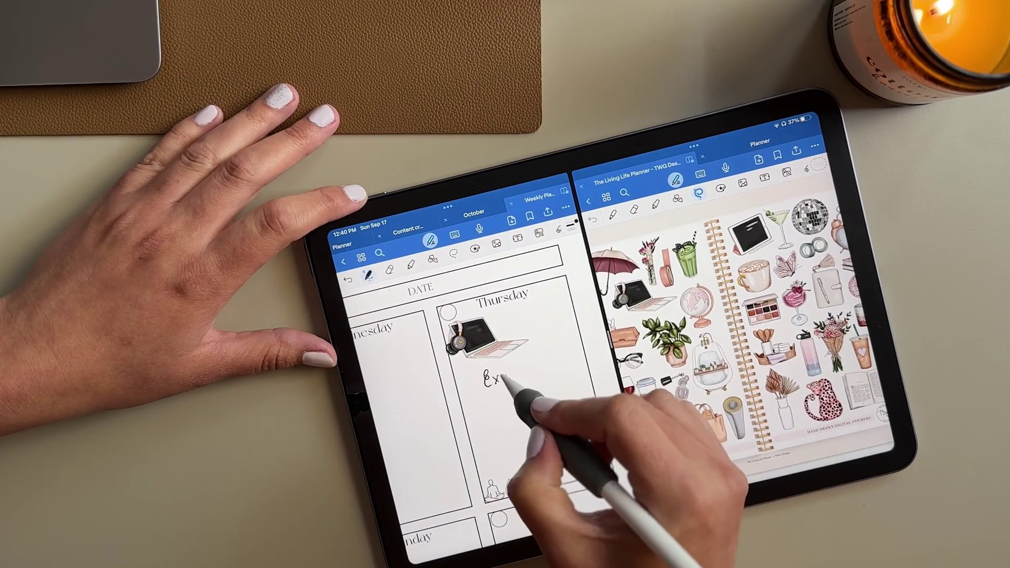